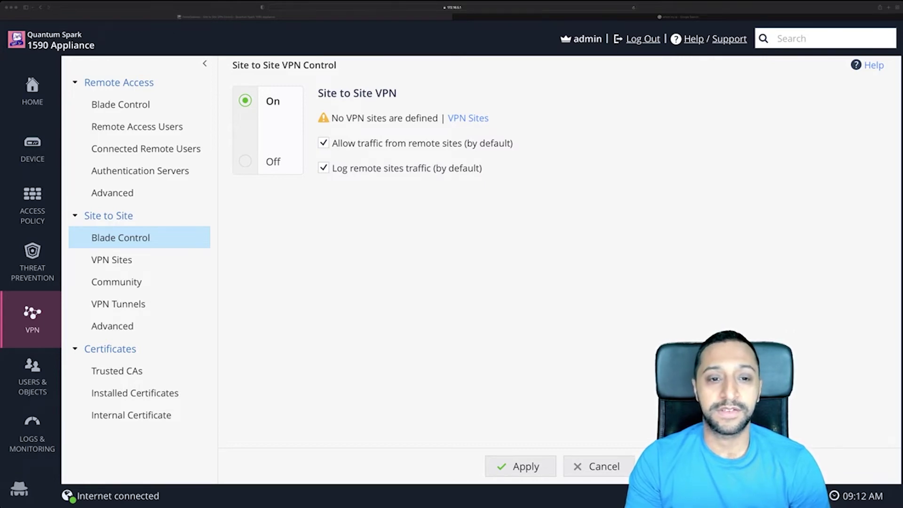
# Start defining a new VPN site from the VPN Sites list.
pyautogui.click(34, 326)
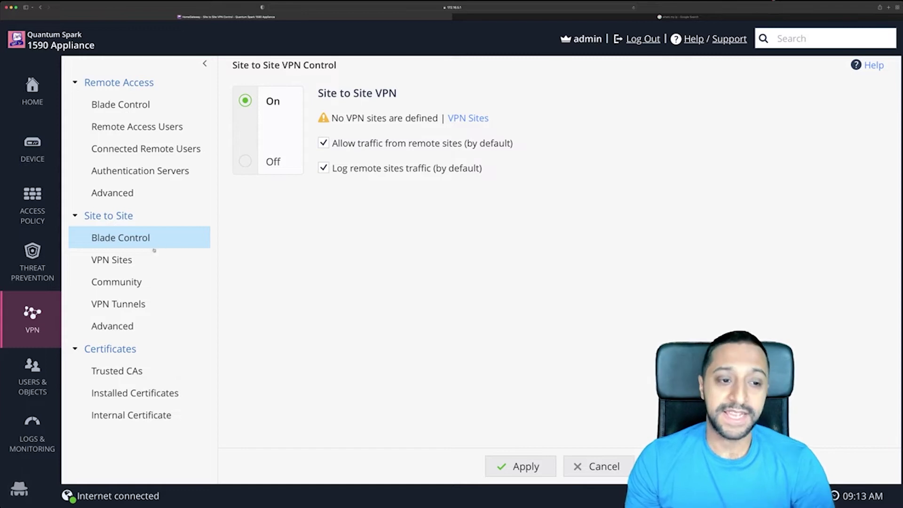
pyautogui.click(141, 263)
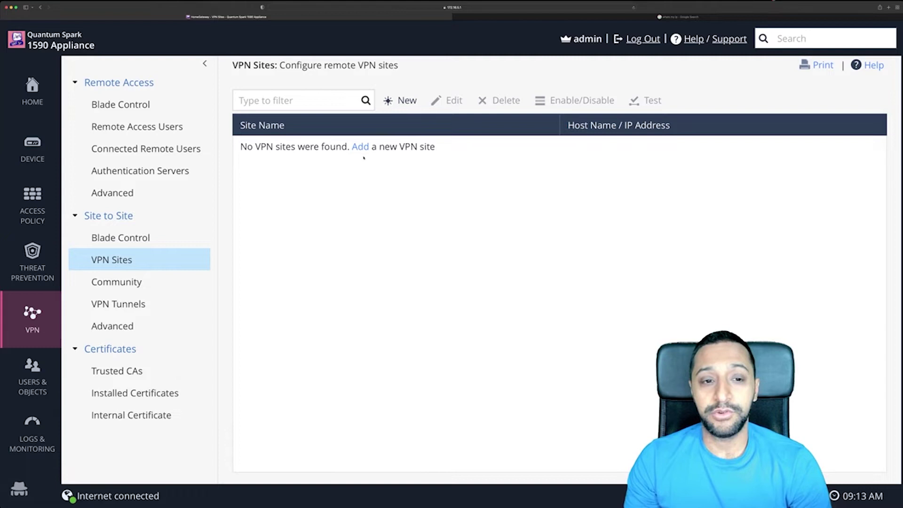
pyautogui.click(361, 148)
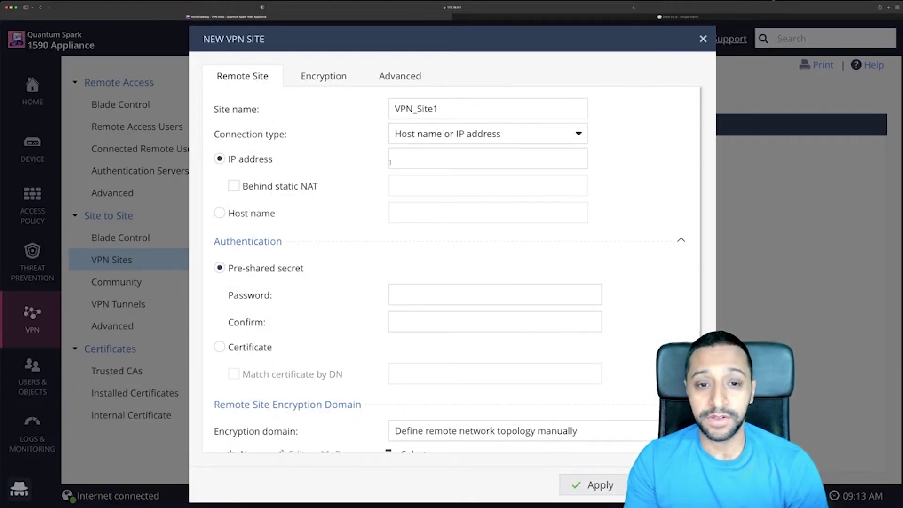
# Paste the remote gateway IP and fill both pre-shared secret fields with a suggested strong secret.
pyautogui.click(408, 161)
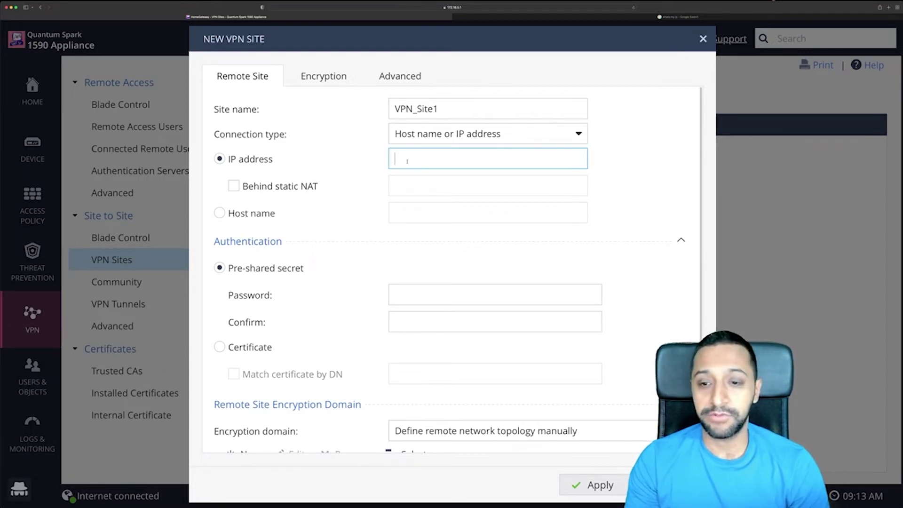
pyautogui.hotkey('ctrl', 'v')
pyautogui.click(404, 292)
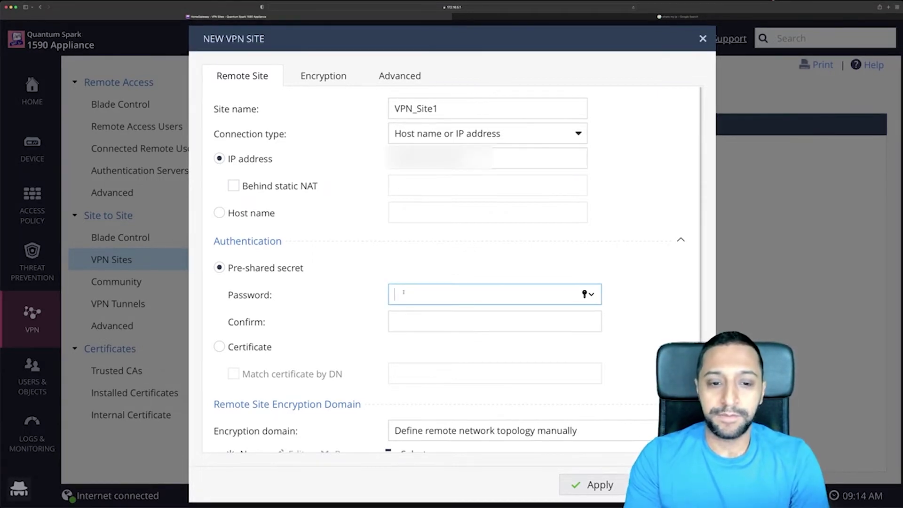
pyautogui.write('••')
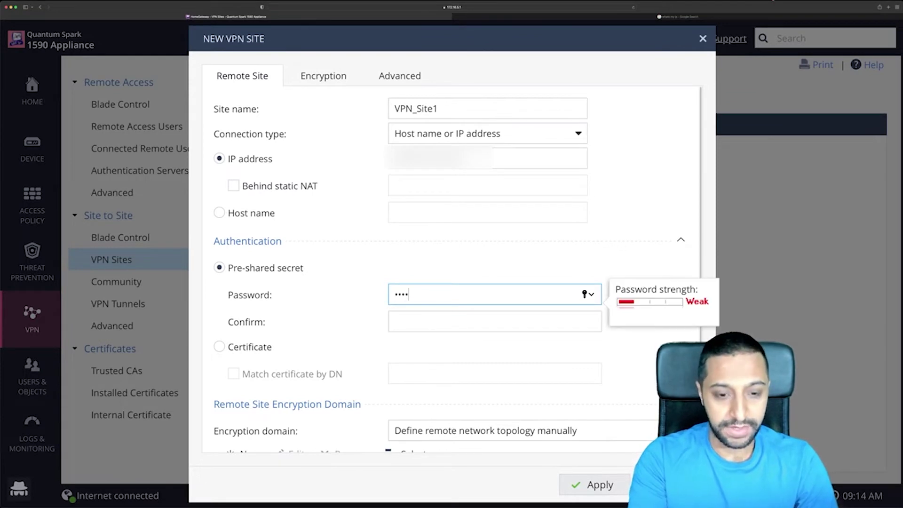
pyautogui.press('BackSpace')
pyautogui.press('BackSpace')
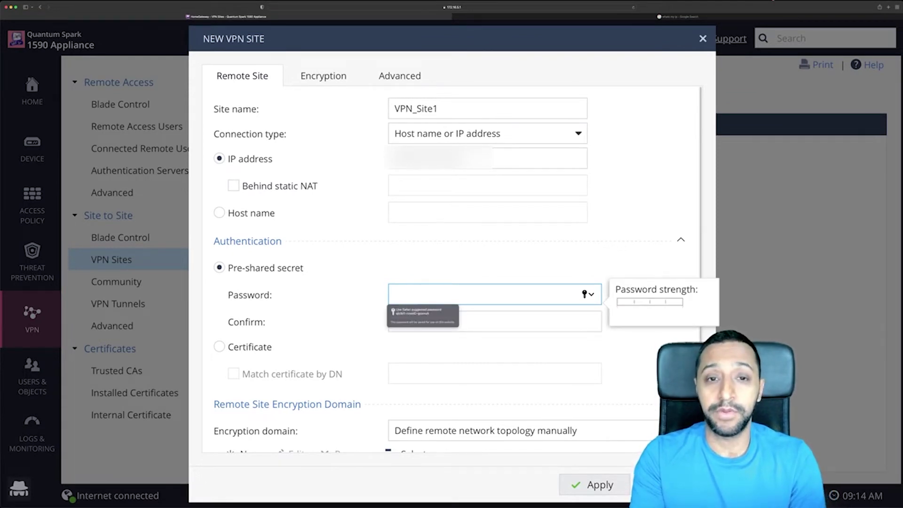
pyautogui.press('Down')
pyautogui.press('Return')
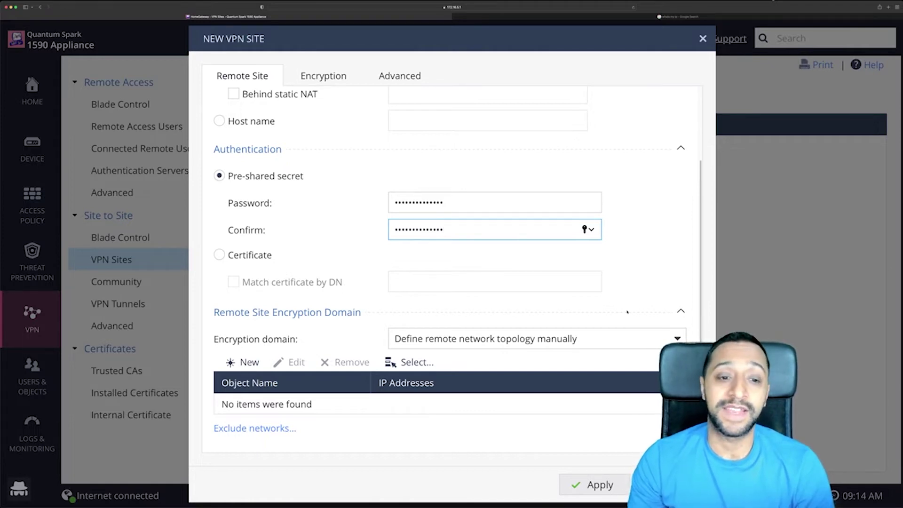
pyautogui.click(244, 362)
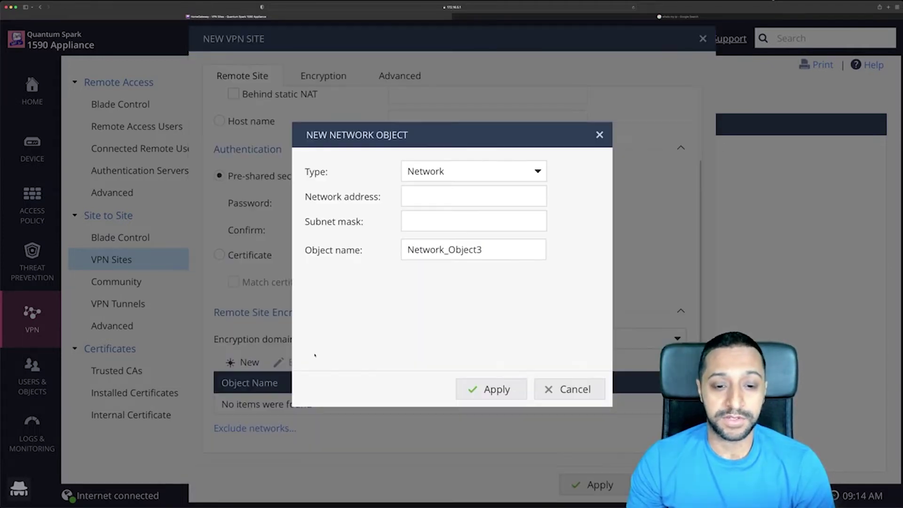
# Add network Production_Subnet, 10.70.0.0 with mask 255.255.255.0, to the remote encryption domain.
pyautogui.click(407, 198)
pyautogui.write('10.70.0.0')
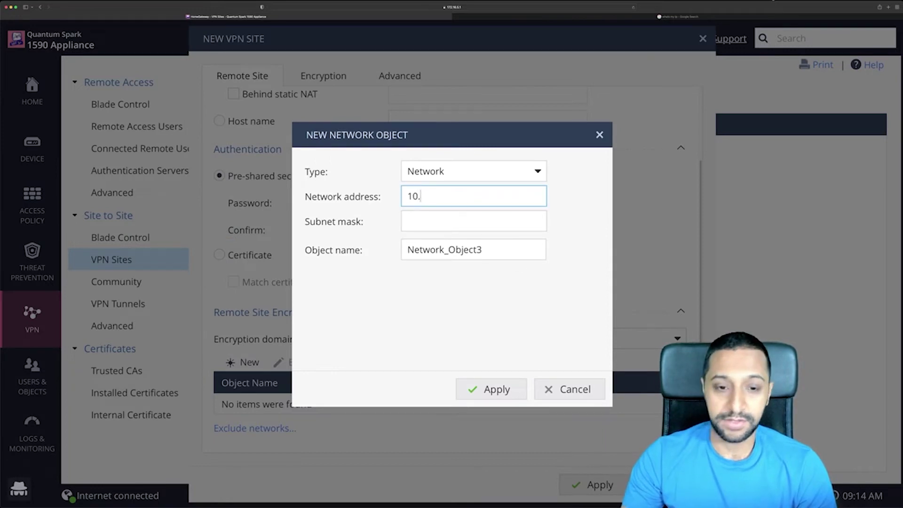
pyautogui.click(473, 221)
pyautogui.write('255.255.2')
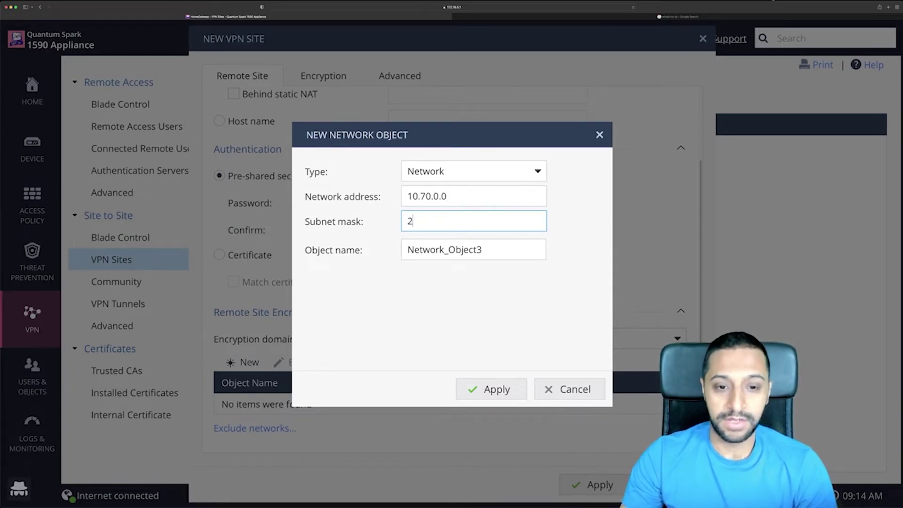
pyautogui.write('55.0')
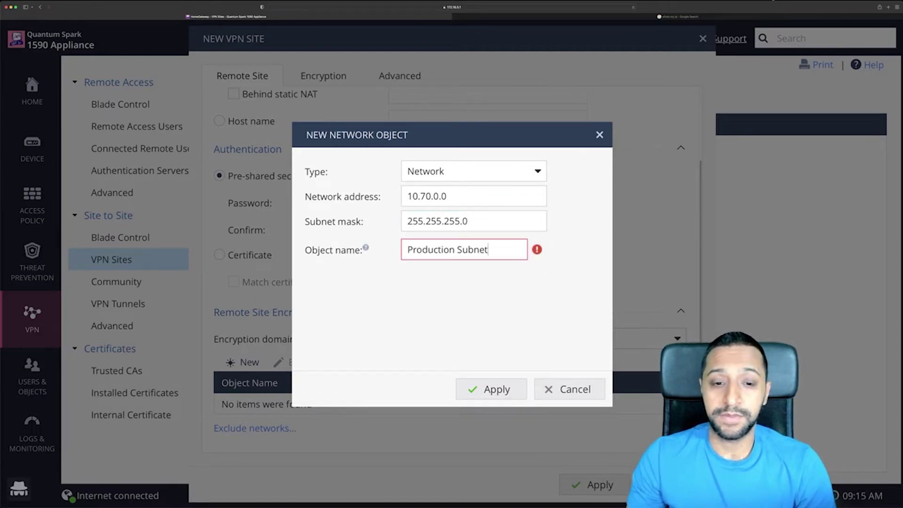
pyautogui.click(477, 383)
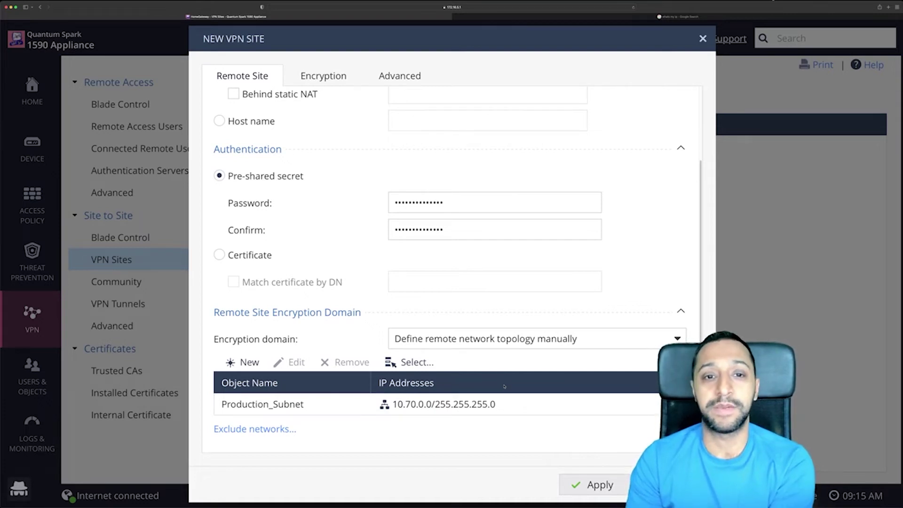
# Switch to custom encryption and limit IKE to AES-128, SHA1 and Diffie-Hellman Group 14.
pyautogui.click(438, 117)
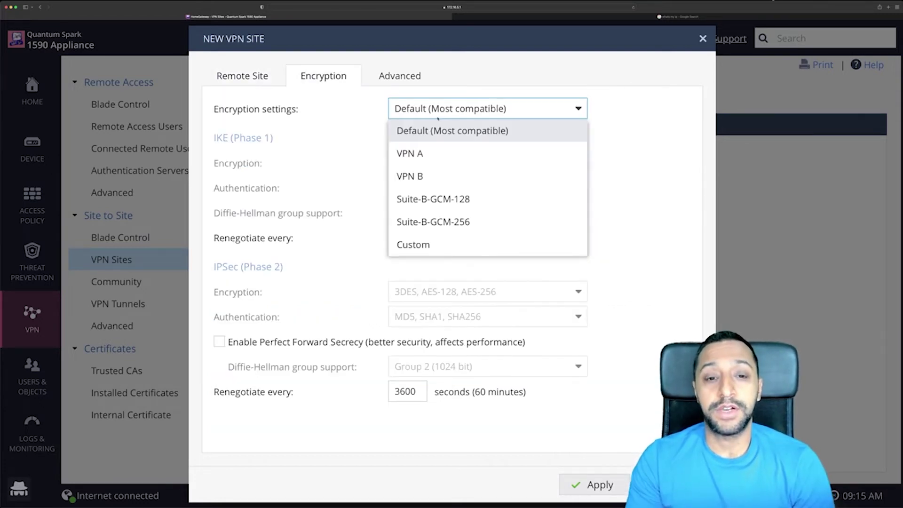
pyautogui.click(445, 243)
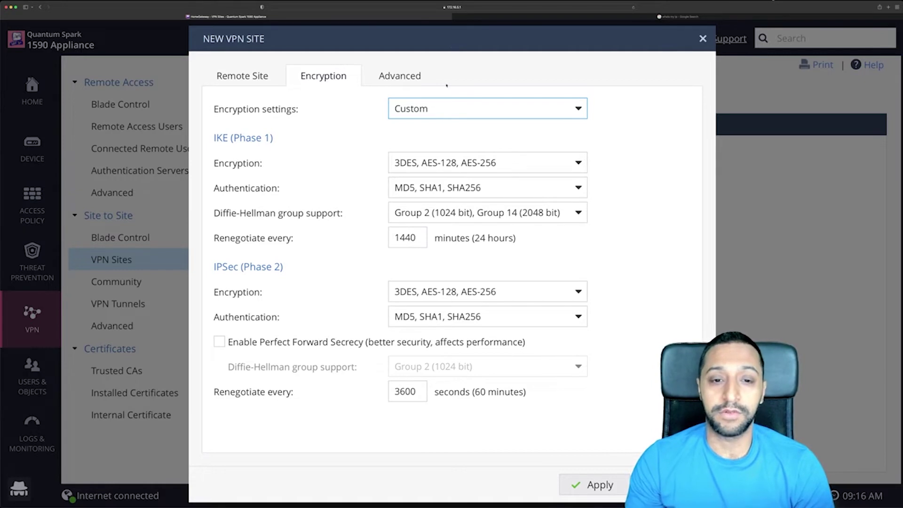
pyautogui.click(441, 168)
pyautogui.click(437, 186)
pyautogui.click(458, 238)
pyautogui.click(630, 215)
pyautogui.click(470, 188)
pyautogui.click(407, 210)
pyautogui.click(429, 255)
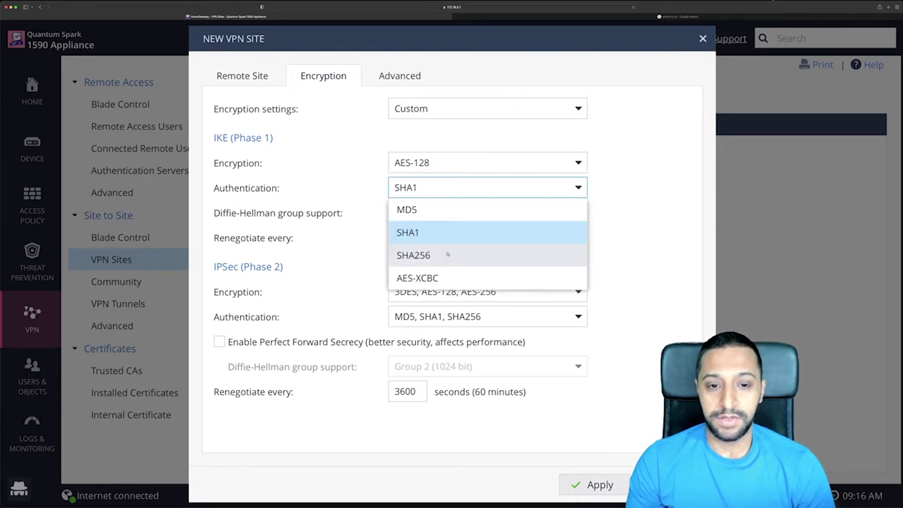
pyautogui.click(612, 234)
pyautogui.click(470, 213)
pyautogui.click(436, 258)
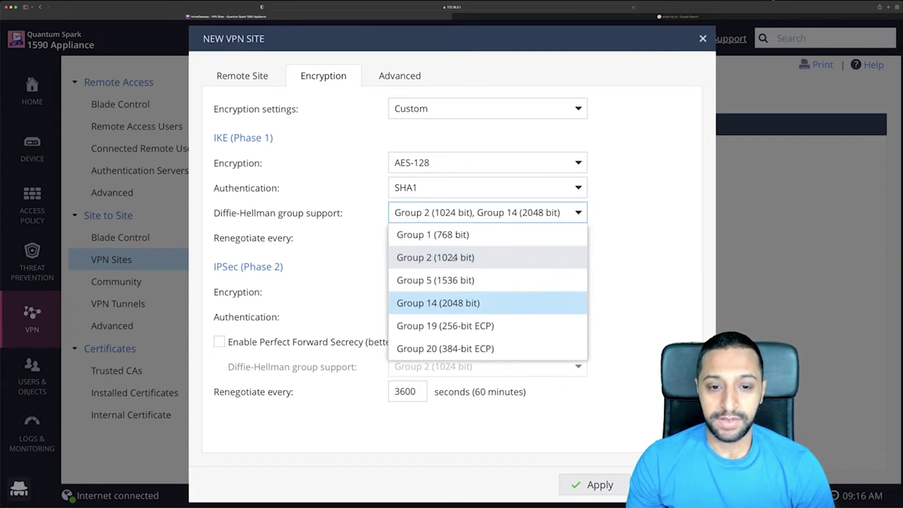
pyautogui.click(622, 232)
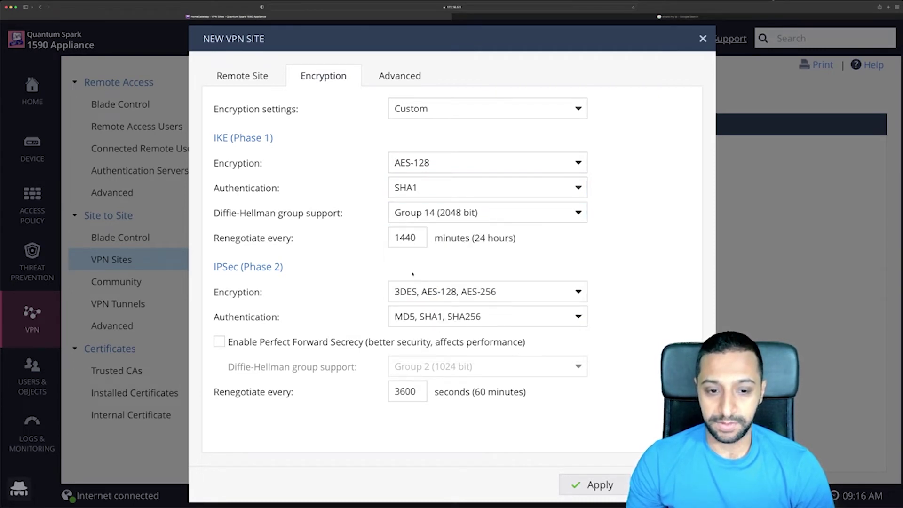
# Limit IPSec to AES-128 and SHA1, and enable Perfect Forward Secrecy with Group 14.
pyautogui.click(422, 292)
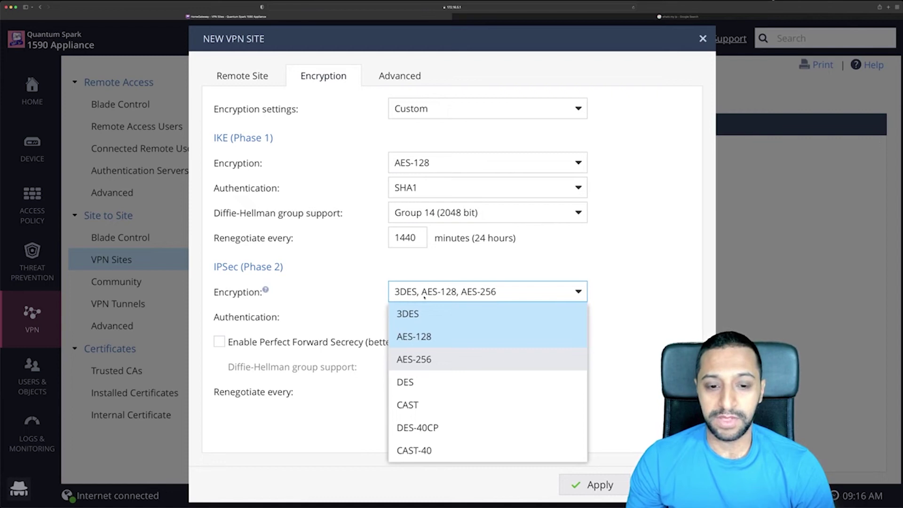
pyautogui.click(413, 313)
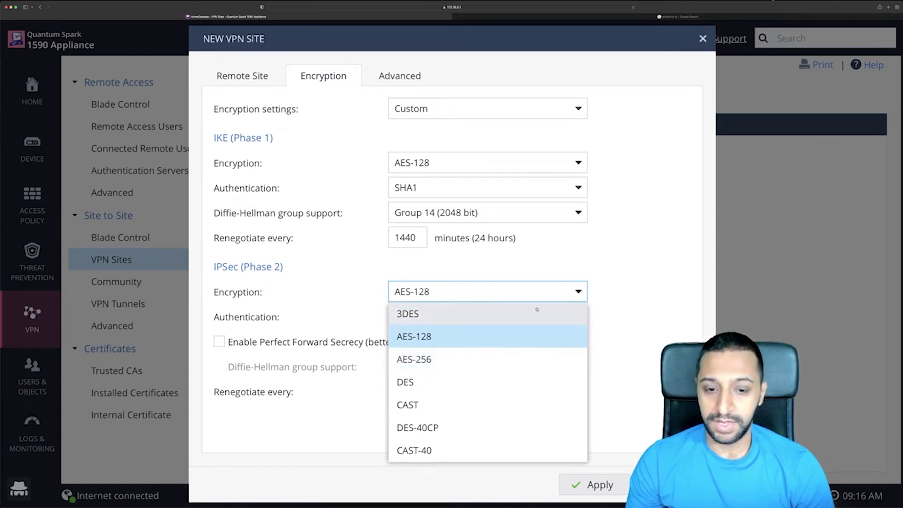
pyautogui.click(617, 305)
pyautogui.click(423, 316)
pyautogui.click(406, 339)
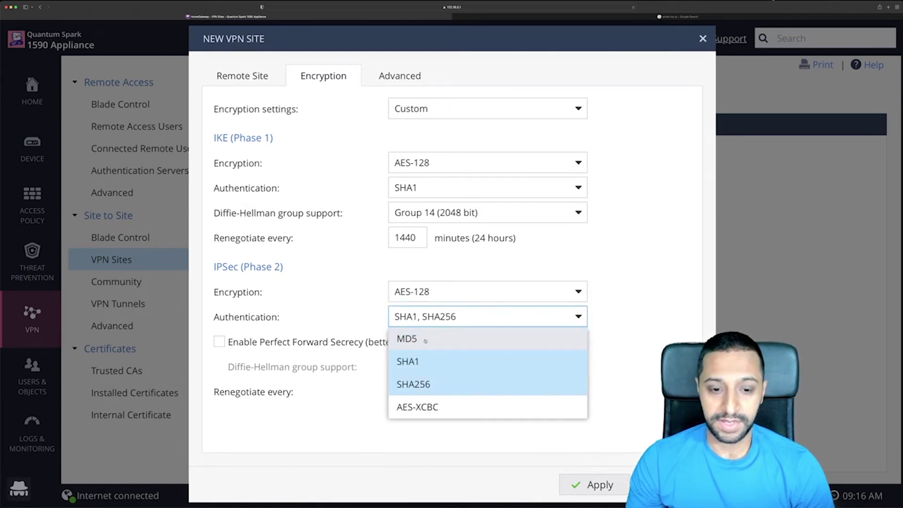
pyautogui.click(438, 384)
pyautogui.click(623, 307)
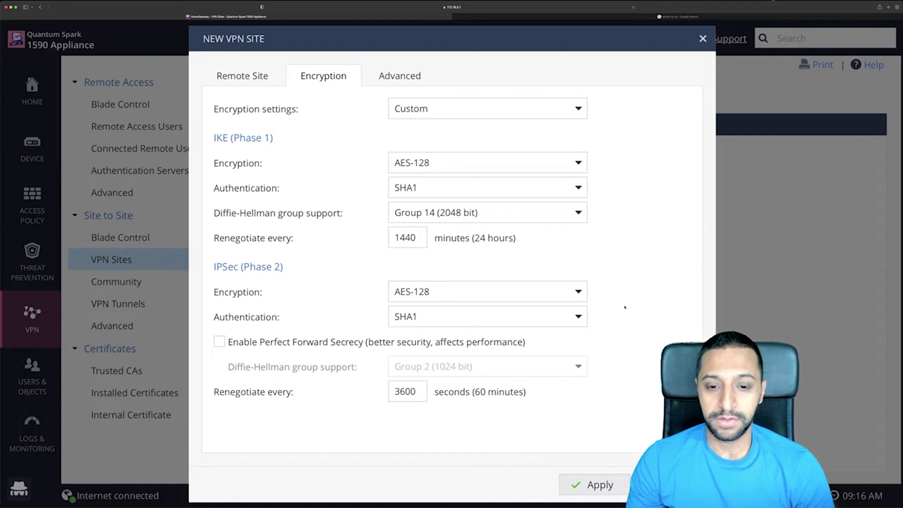
pyautogui.click(338, 342)
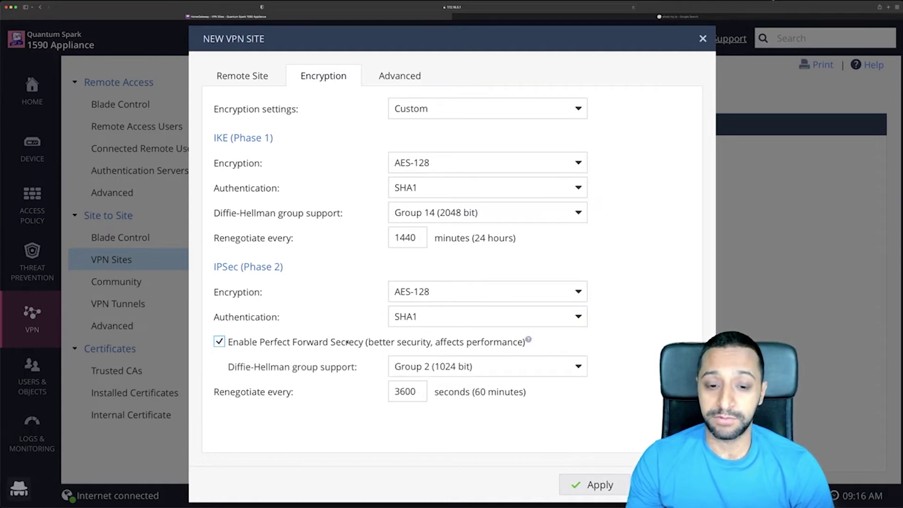
pyautogui.click(397, 366)
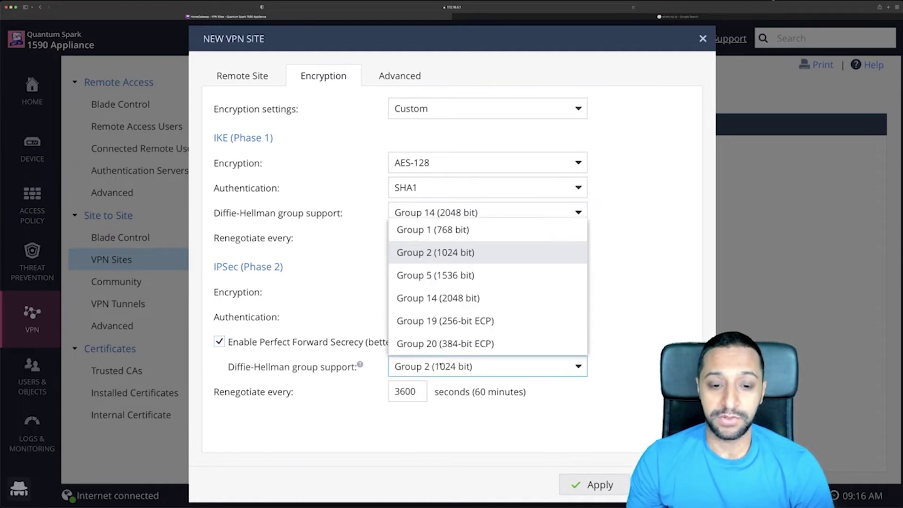
pyautogui.click(438, 298)
pyautogui.click(400, 75)
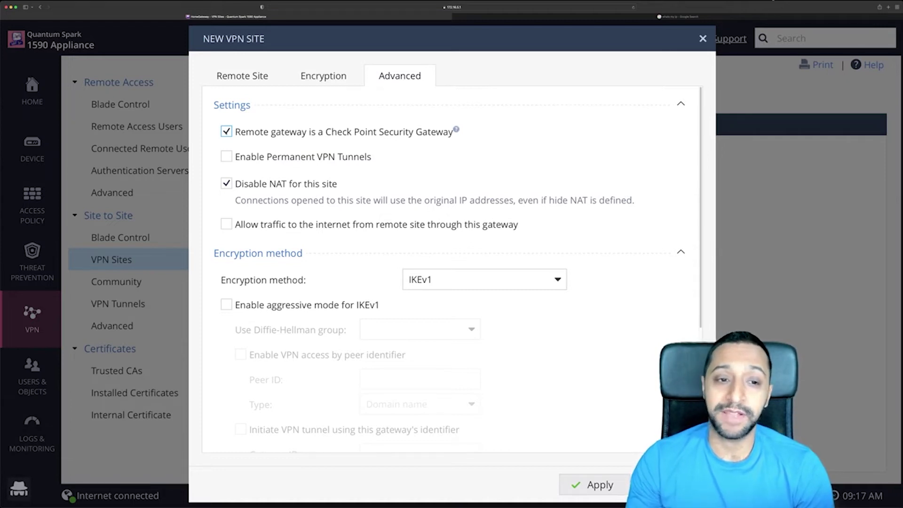
pyautogui.click(226, 132)
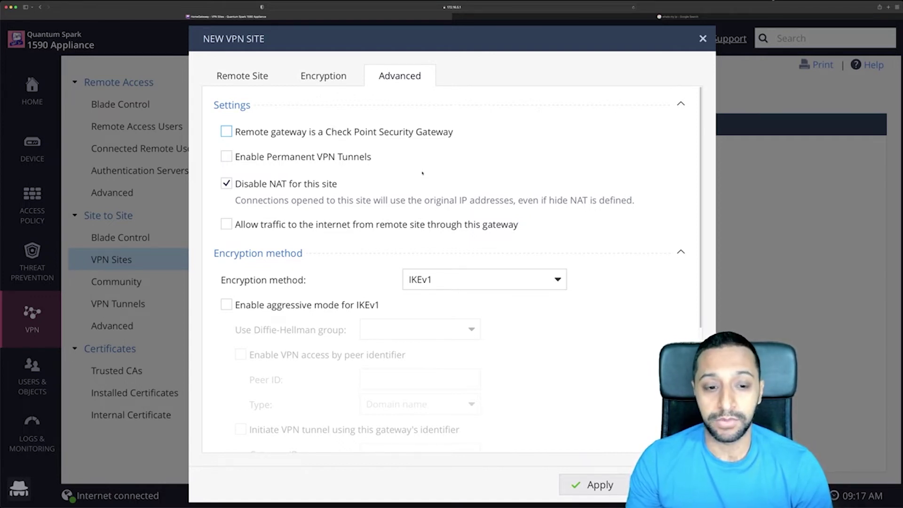
pyautogui.scroll(-3, 423, 226)
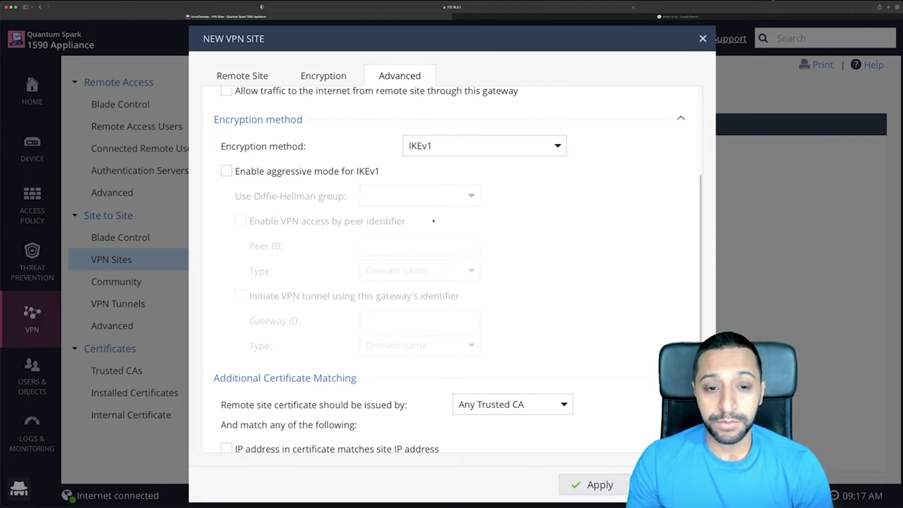
pyautogui.scroll(-1, 433, 221)
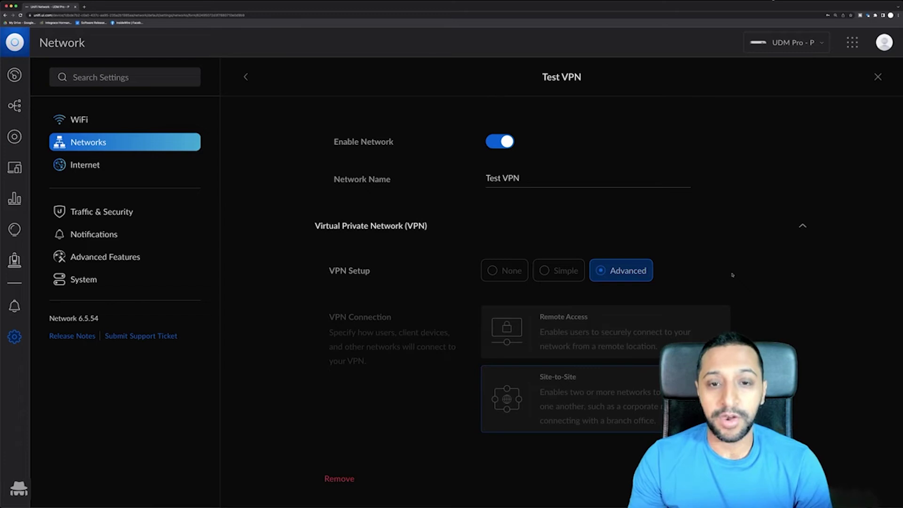
# Expand Test VPN's Advanced section to review IKEv1, AES-128, SHA1, DH group 14 and PFS.
pyautogui.scroll(-5, 698, 309)
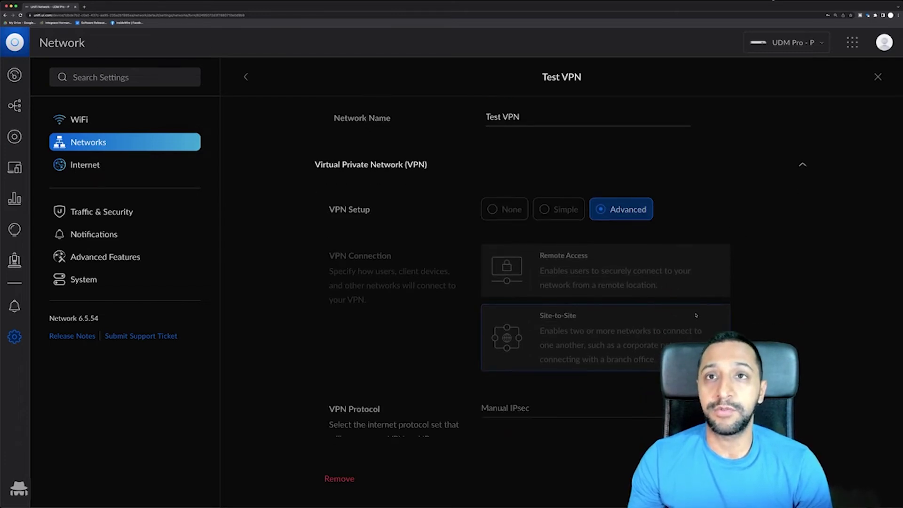
pyautogui.scroll(-5, 788, 320)
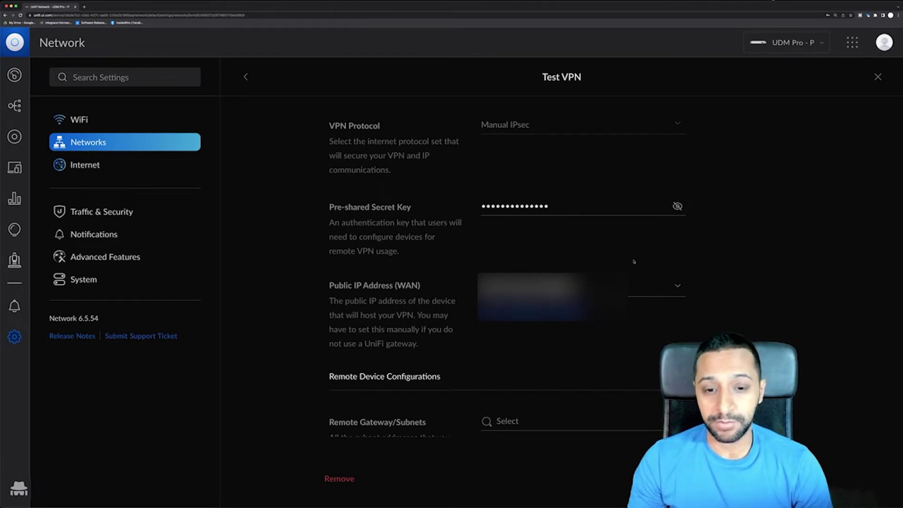
pyautogui.scroll(-7, 633, 261)
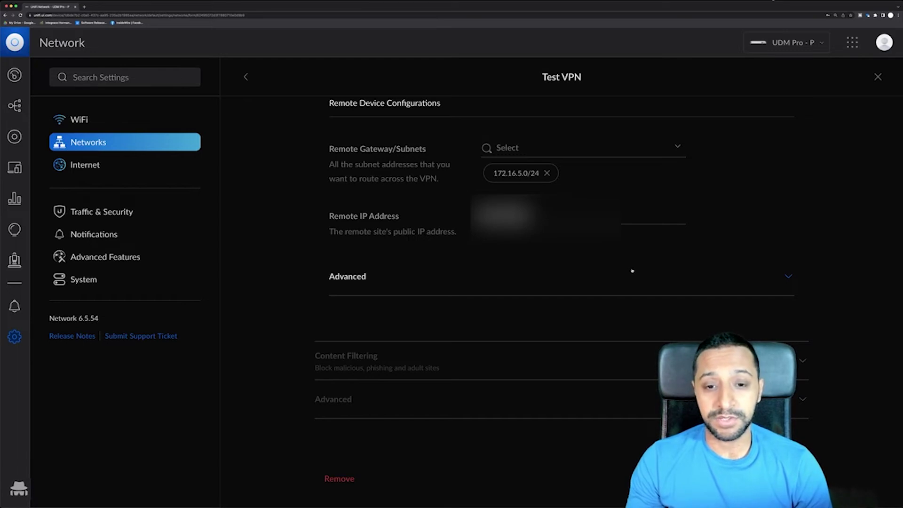
pyautogui.click(620, 277)
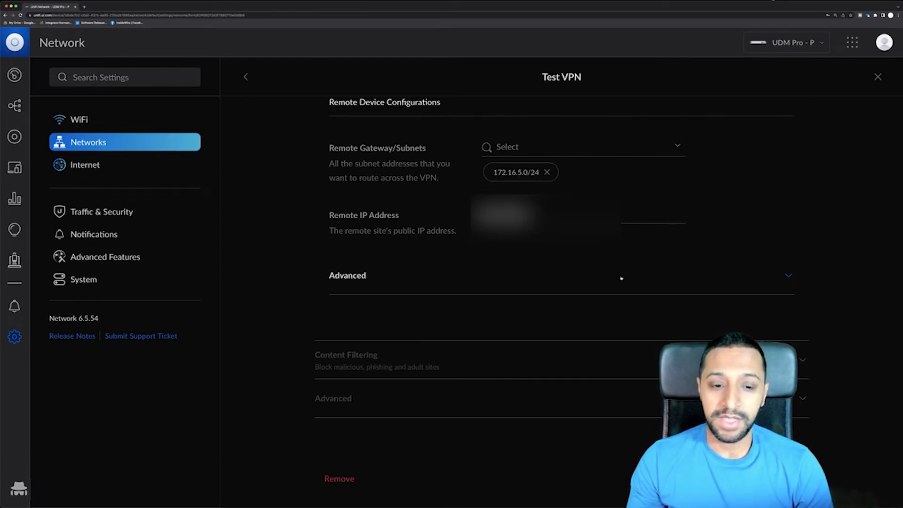
pyautogui.scroll(-5, 629, 282)
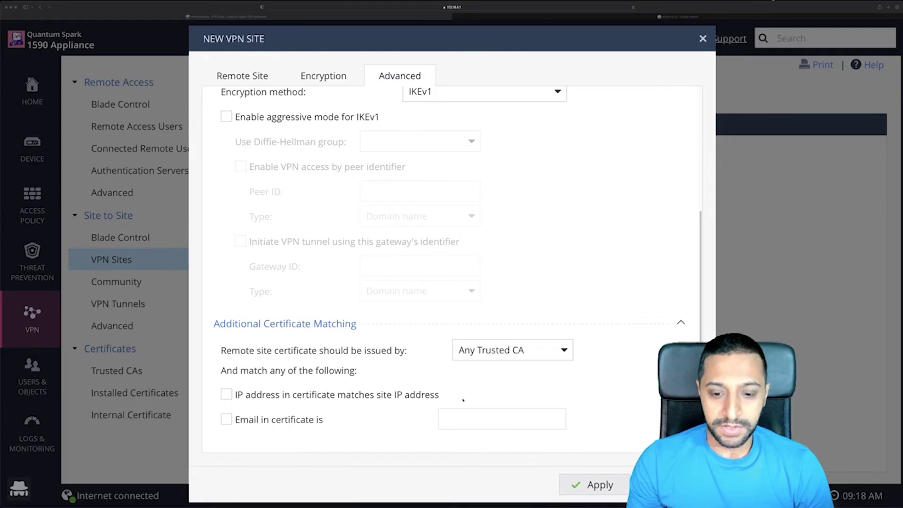
# Apply the New VPN Site dialog to save VPN_Site1.
pyautogui.click(579, 486)
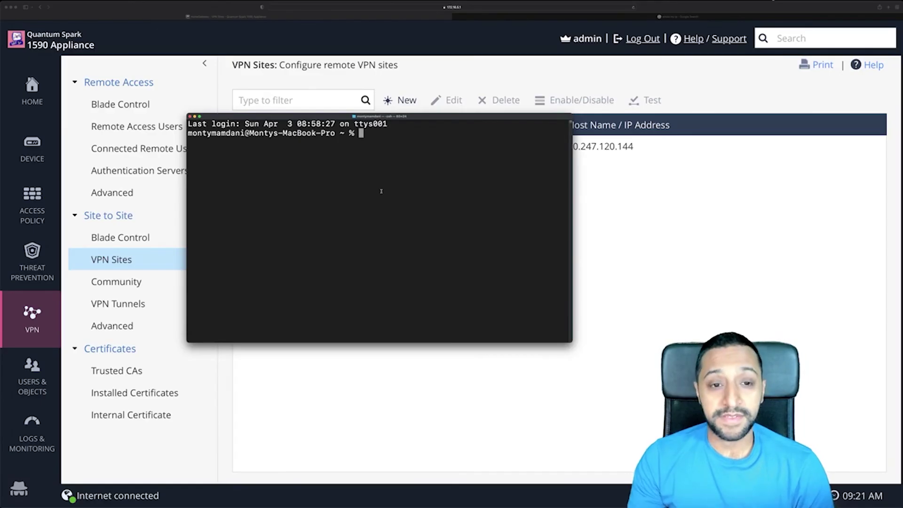
# Ping 10.70.0.1 until 15 of 15 replies arrive with 0.0% loss, then stop it.
pyautogui.write('ping 10')
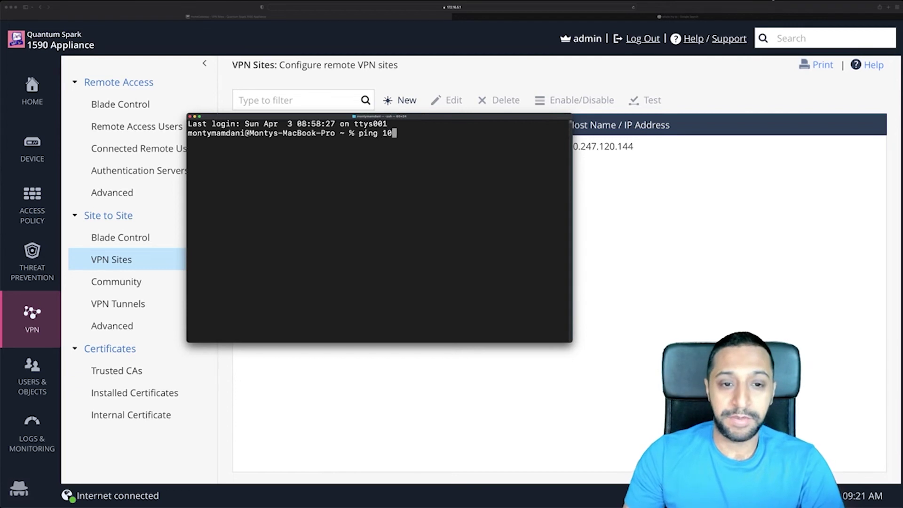
pyautogui.write('.70.0.1')
pyautogui.press('Return')
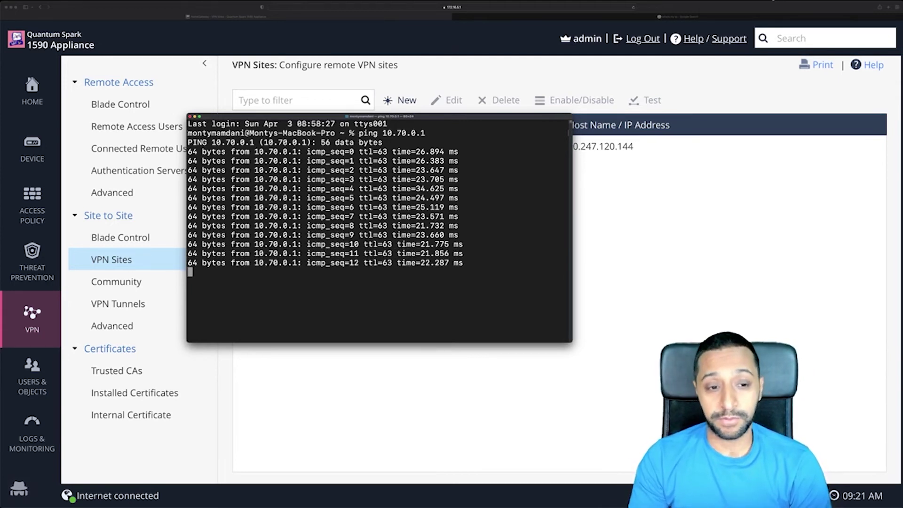
pyautogui.hotkey('ctrl', 'c')
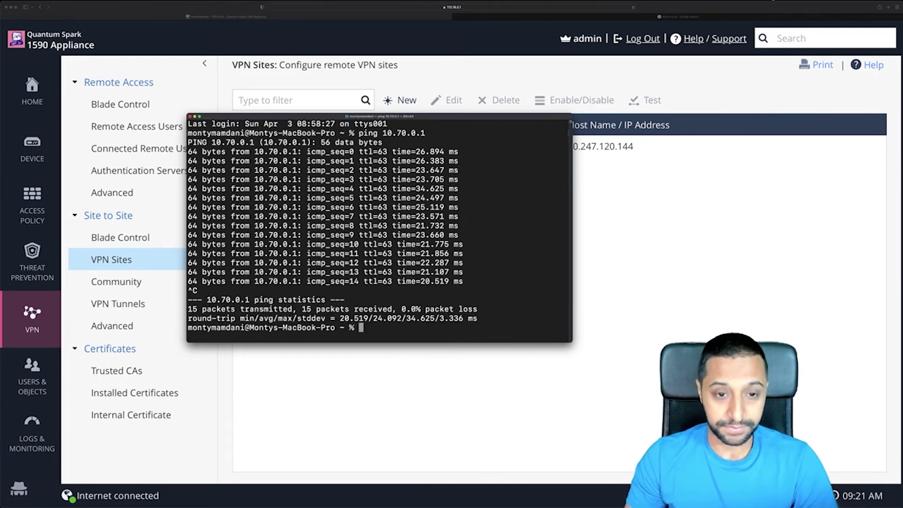
pyautogui.click(452, 396)
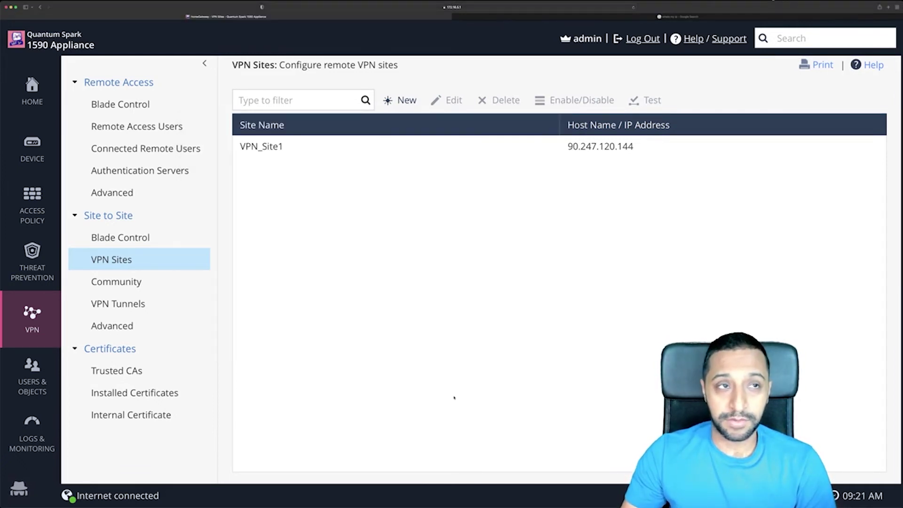
# Review the site-to-site Community, VPN Tunnels status showing VPN_Site1 Active, and Advanced pages.
pyautogui.click(128, 290)
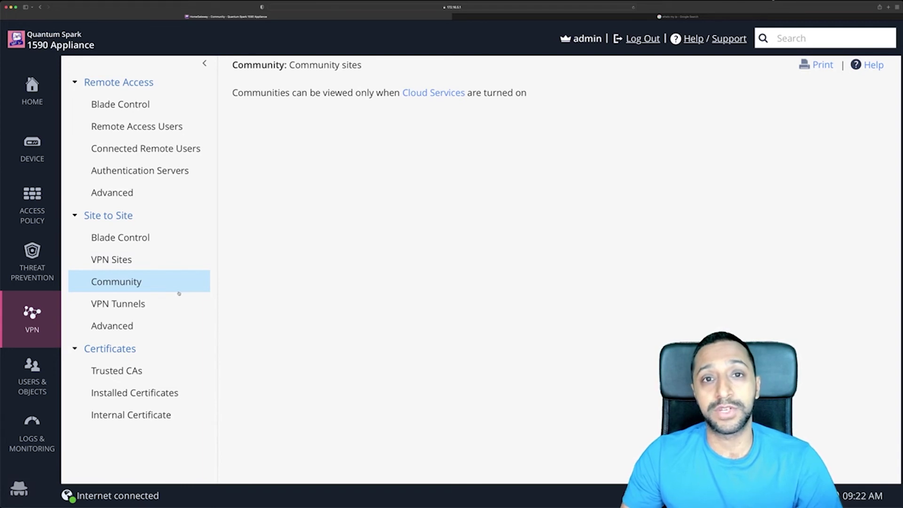
pyautogui.click(143, 305)
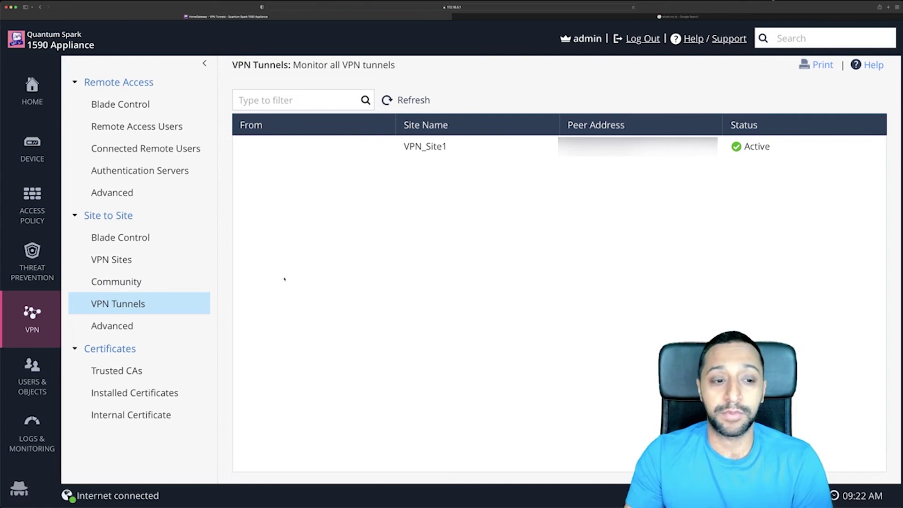
pyautogui.click(141, 324)
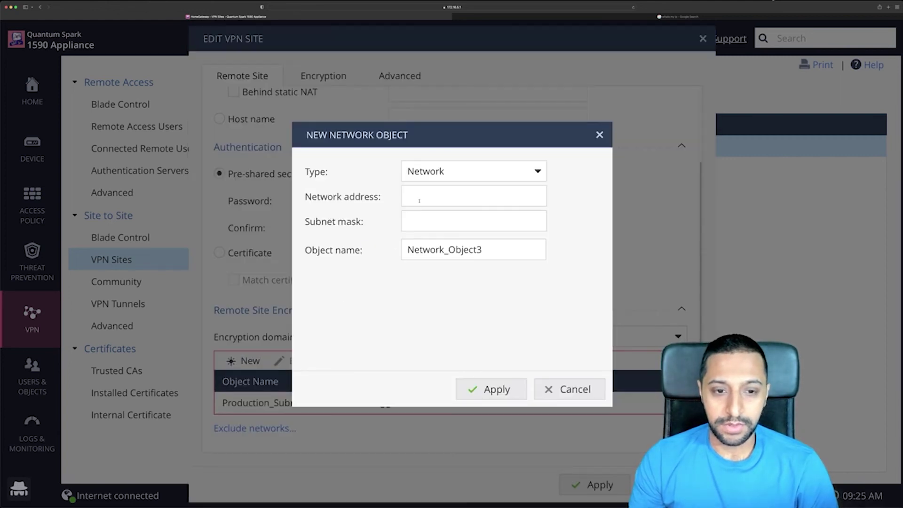
# Add PreP_Subnet, 10.60.0.0/255.255.255.0, to VPN_Site1's remote encryption domain and save the site.
pyautogui.click(420, 199)
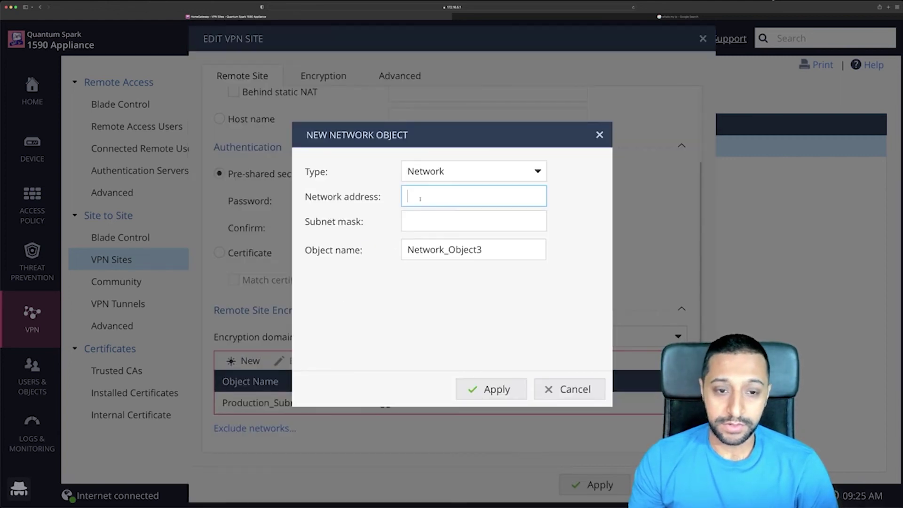
pyautogui.write('10.')
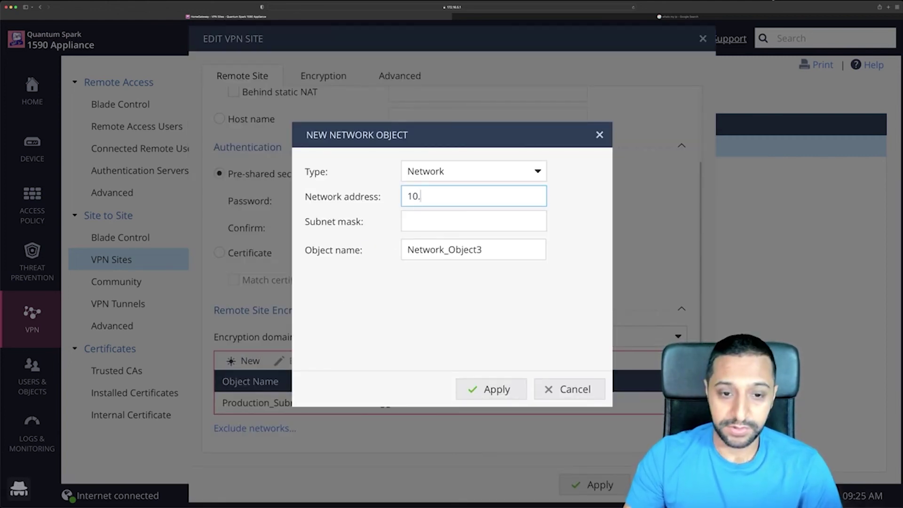
pyautogui.write('60.0.0.')
pyautogui.click(423, 221)
pyautogui.write('255.255.')
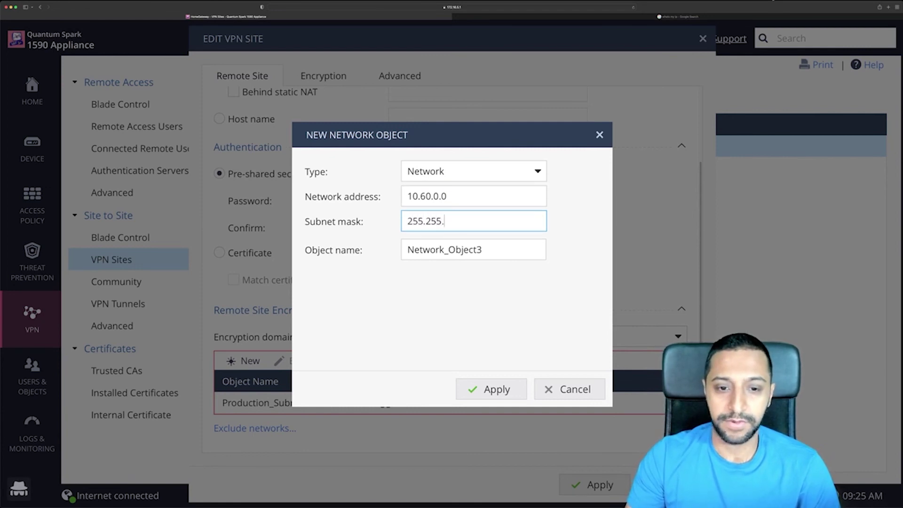
pyautogui.write('255.0')
pyautogui.press('Tab')
pyautogui.press('BackSpace')
pyautogui.press('BackSpace')
pyautogui.press('BackSpace')
pyautogui.press('BackSpace')
pyautogui.press('BackSpace')
pyautogui.press('BackSpace')
pyautogui.press('BackSpace')
pyautogui.press('BackSpace')
pyautogui.press('BackSpace')
pyautogui.press('BackSpace')
pyautogui.press('BackSpace')
pyautogui.press('BackSpace')
pyautogui.press('BackSpace')
pyautogui.press('BackSpace')
pyautogui.press('BackSpace')
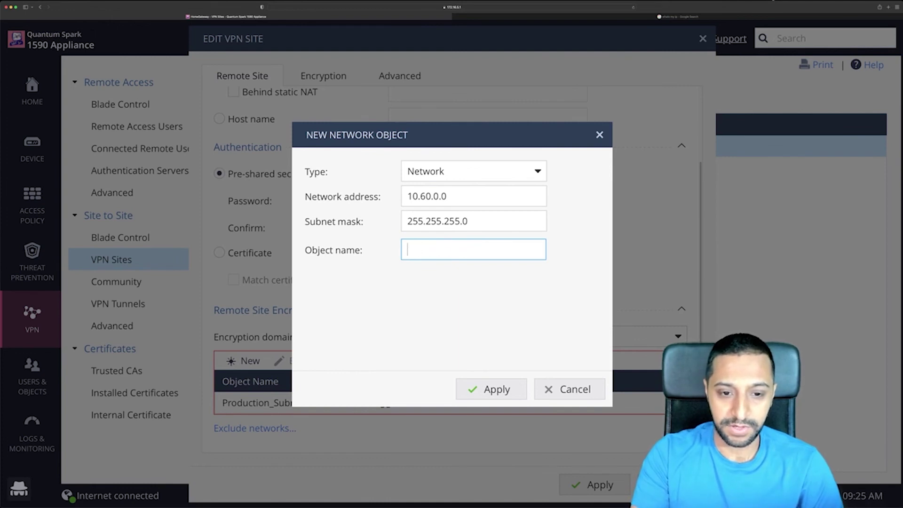
pyautogui.write('PreP_Subnet')
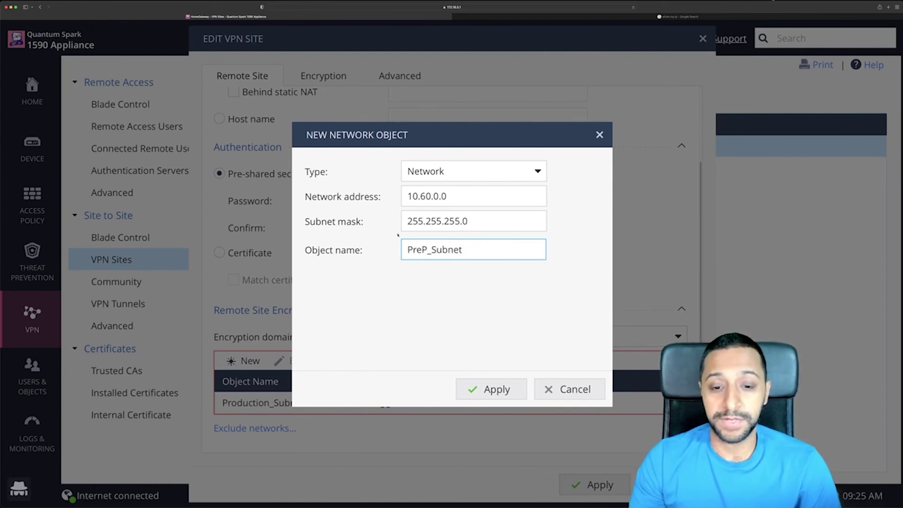
pyautogui.click(489, 390)
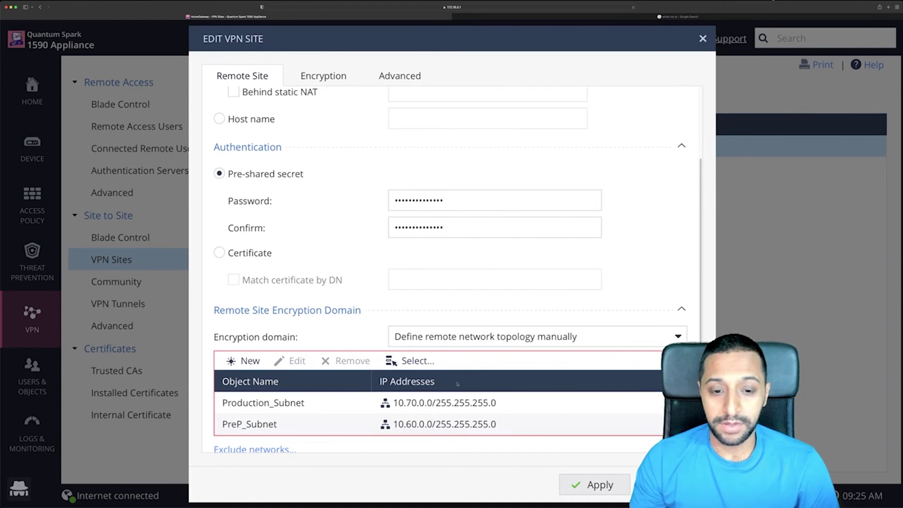
pyautogui.click(572, 477)
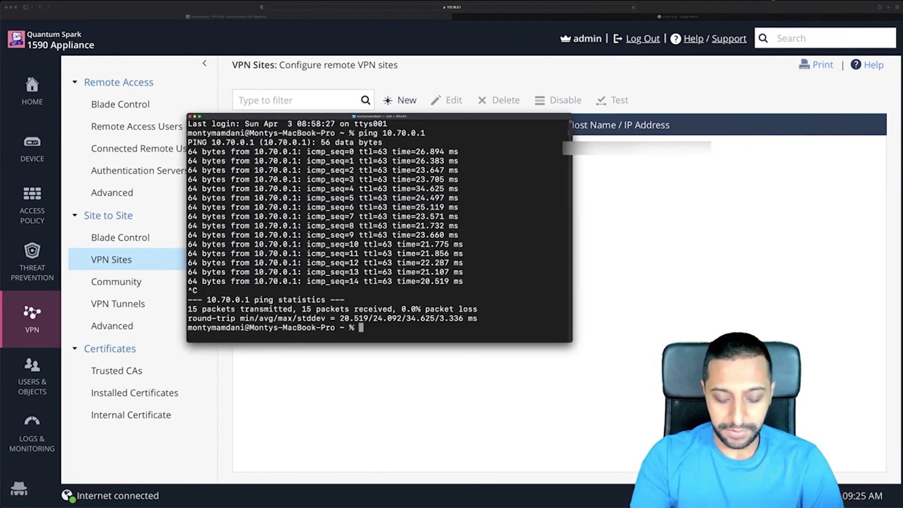
# Run a continuous ping to 10.60.0.1 to test the new PreP subnet.
pyautogui.write('ping')
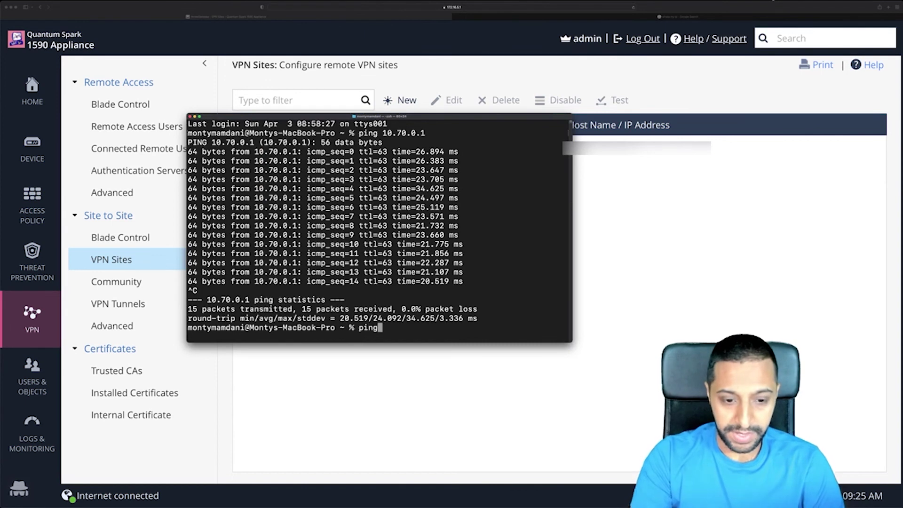
pyautogui.write('10.60.0.0')
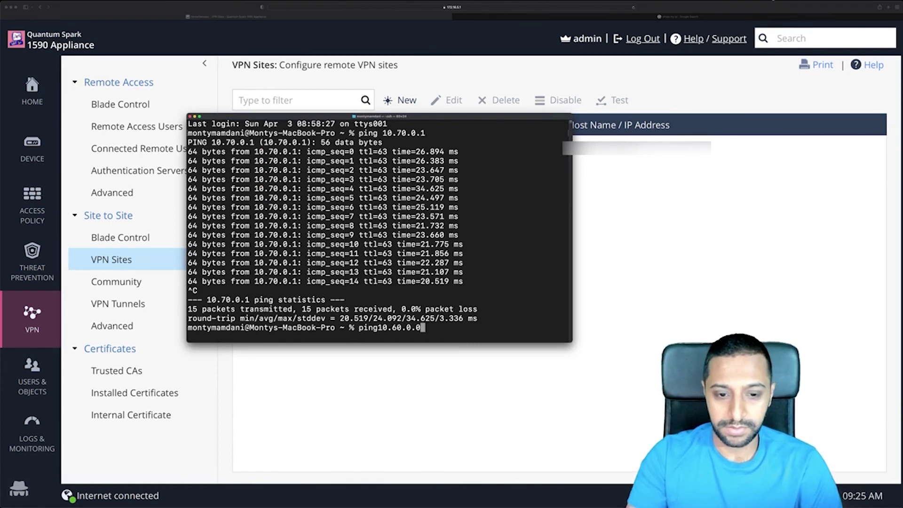
pyautogui.press('BackSpace')
pyautogui.write('1')
pyautogui.press('Return')
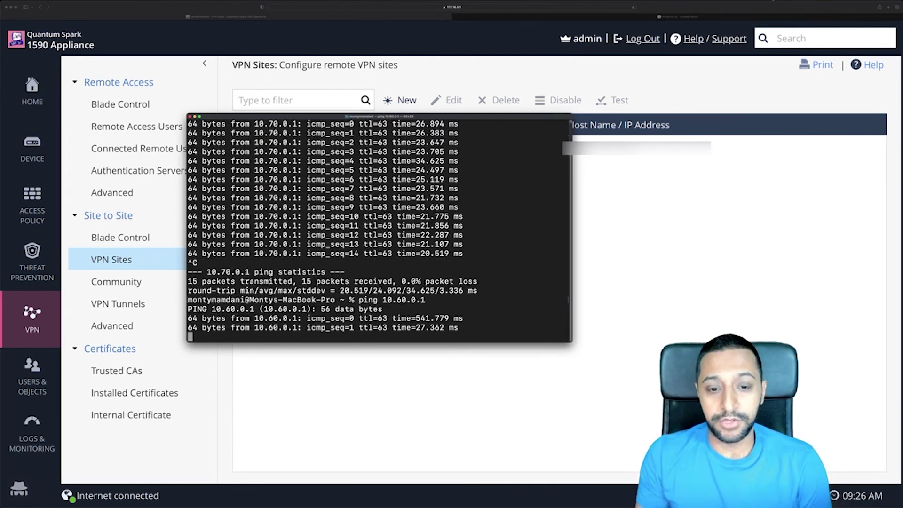